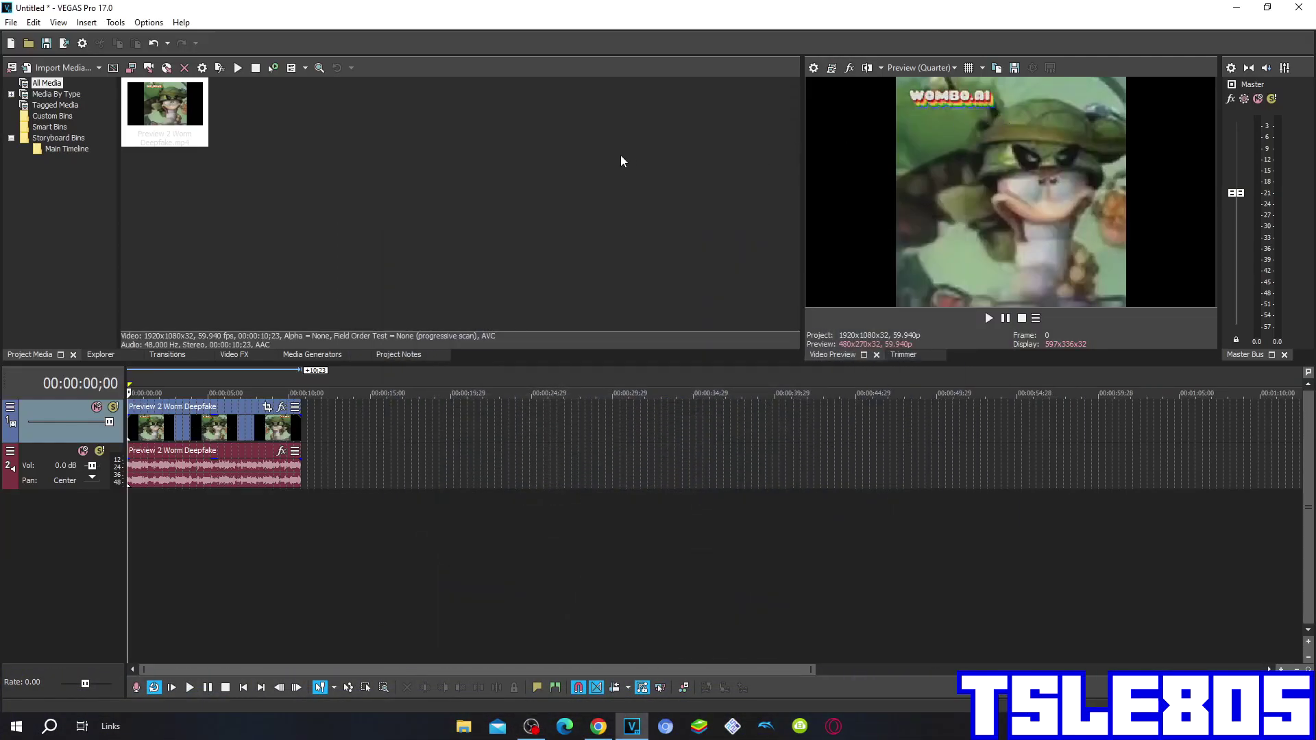
- Deselect the media clip and browse the Video FX list past HSL Adjust and Channel Blend
{"action": "left_click", "coordinate": [355, 251]}
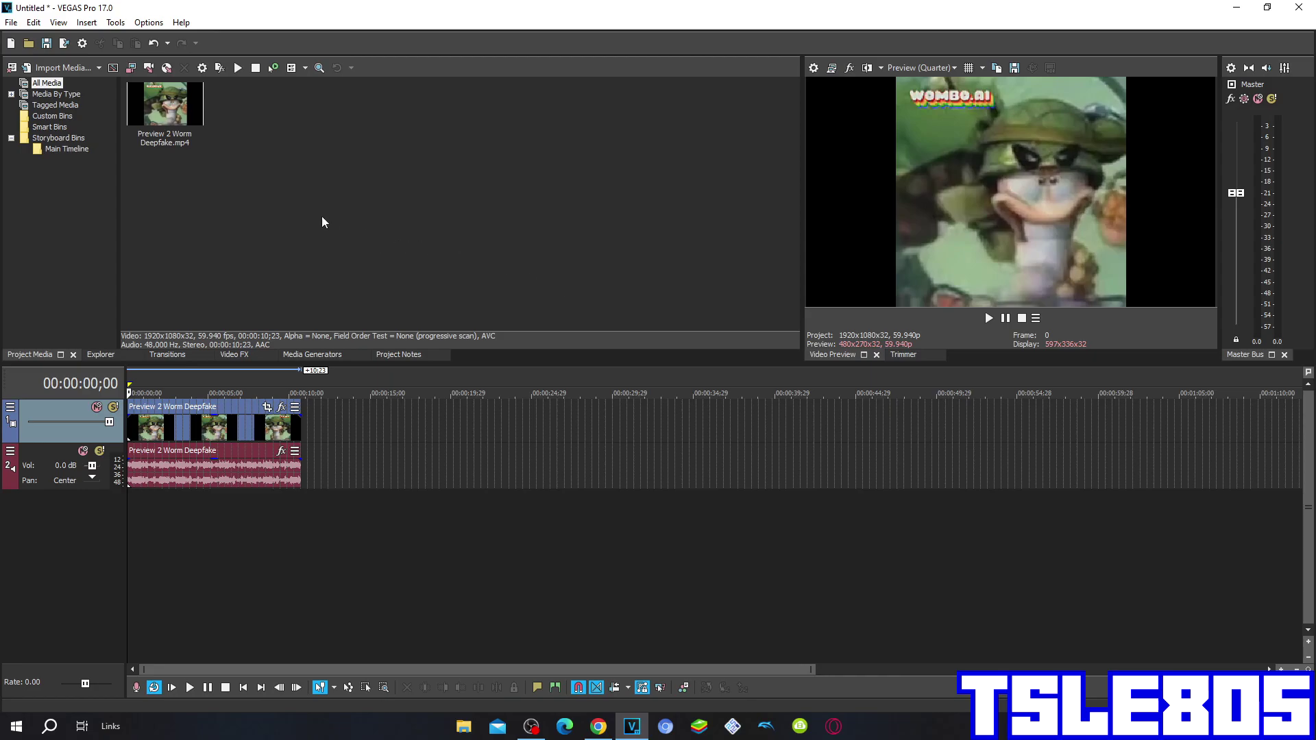
{"action": "left_click_drag", "start_coordinate": [323, 218], "coordinate": [266, 175]}
{"action": "left_click", "coordinate": [231, 355]}
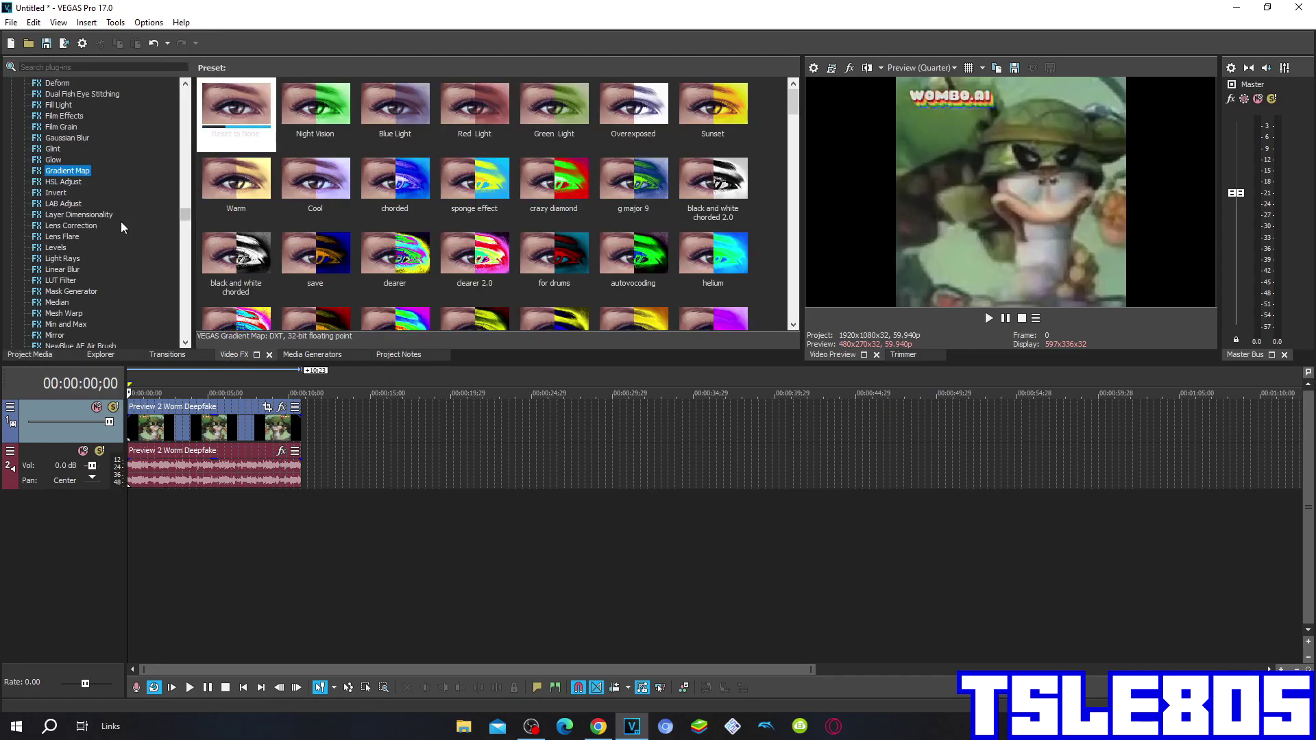
{"action": "scroll", "coordinate": [122, 230], "scroll_direction": "up", "scroll_amount": 3}
{"action": "left_click", "coordinate": [75, 291]}
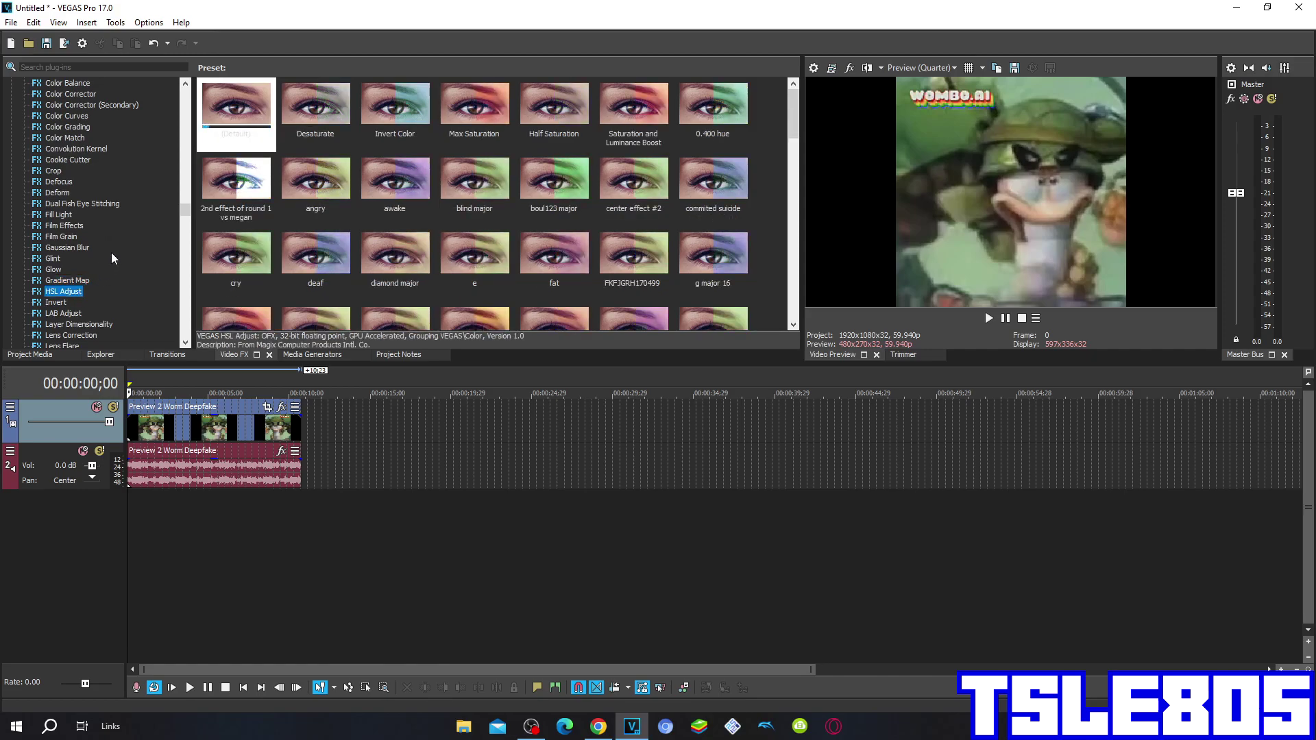
{"action": "scroll", "coordinate": [96, 247], "scroll_direction": "up", "scroll_amount": 2}
{"action": "left_click", "coordinate": [75, 105]}
{"action": "scroll", "coordinate": [101, 219], "scroll_direction": "down", "scroll_amount": 3}
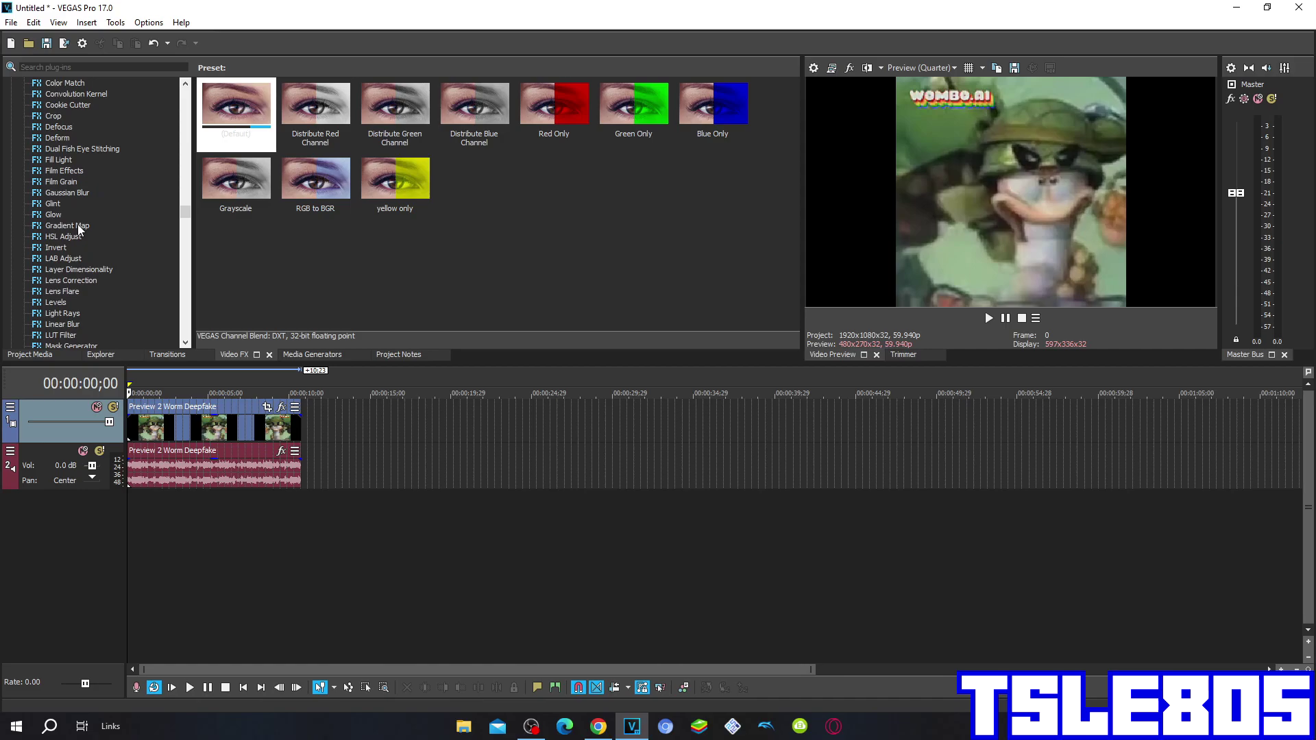
- Apply Gradient Map's Darth Vader Major preset to the worm clip's video event
{"action": "left_click", "coordinate": [76, 226]}
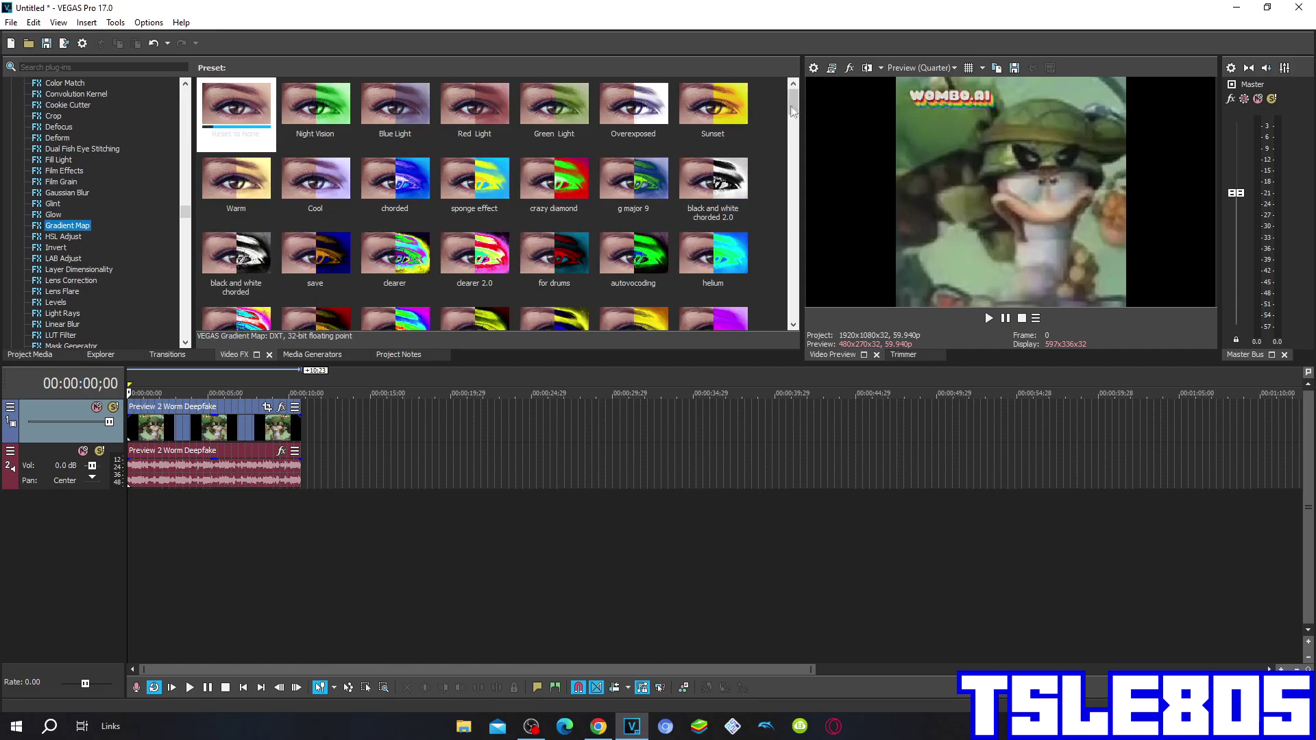
{"action": "left_click_drag", "start_coordinate": [791, 111], "coordinate": [772, 323]}
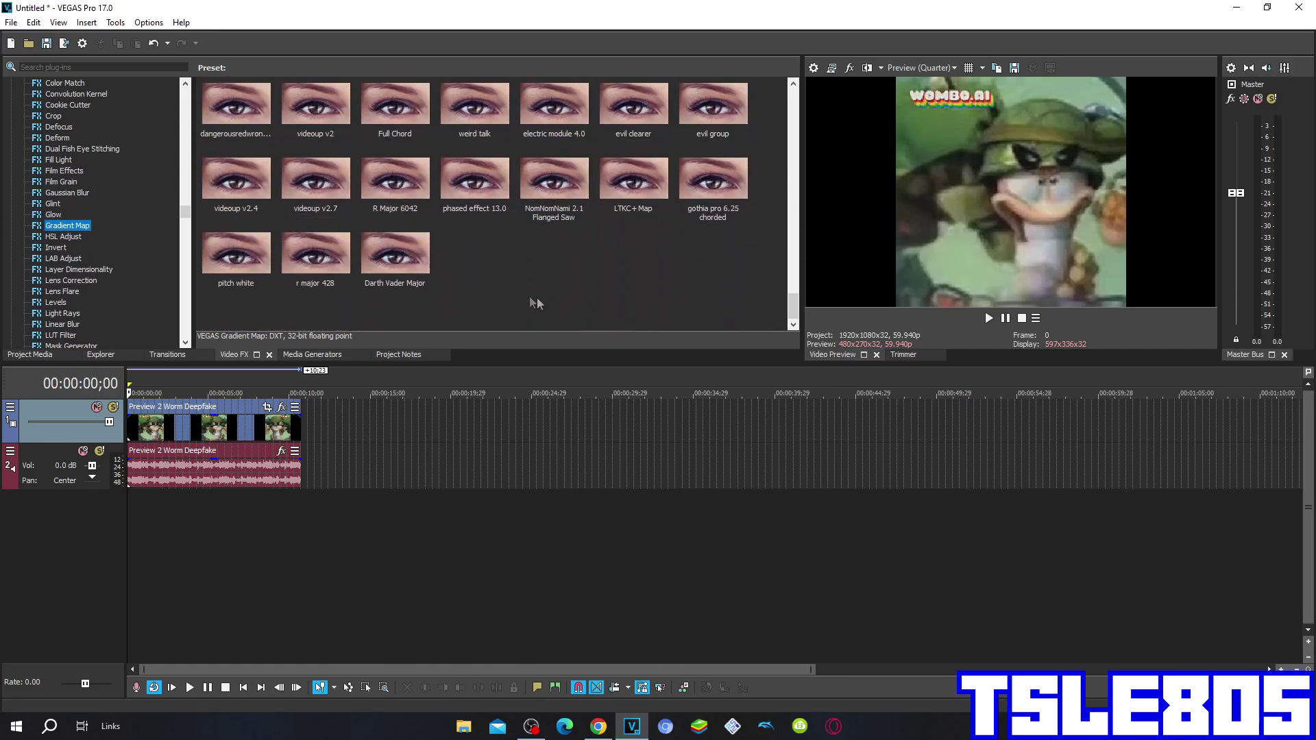
{"action": "left_click_drag", "start_coordinate": [425, 266], "coordinate": [258, 422]}
{"action": "left_click_drag", "start_coordinate": [555, 184], "coordinate": [817, 198]}
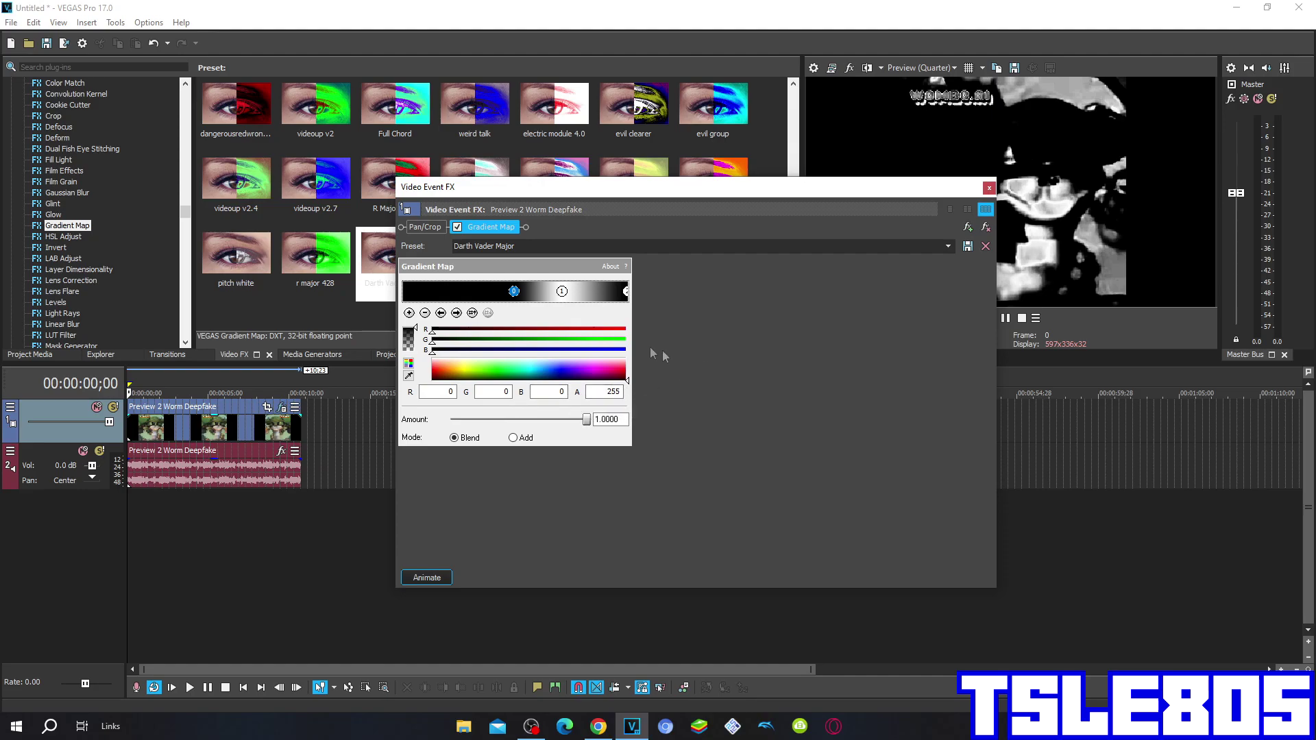
- Check the gradient's white middle stop and black end stop, then close the Video Event FX settings
{"action": "left_click", "coordinate": [563, 293]}
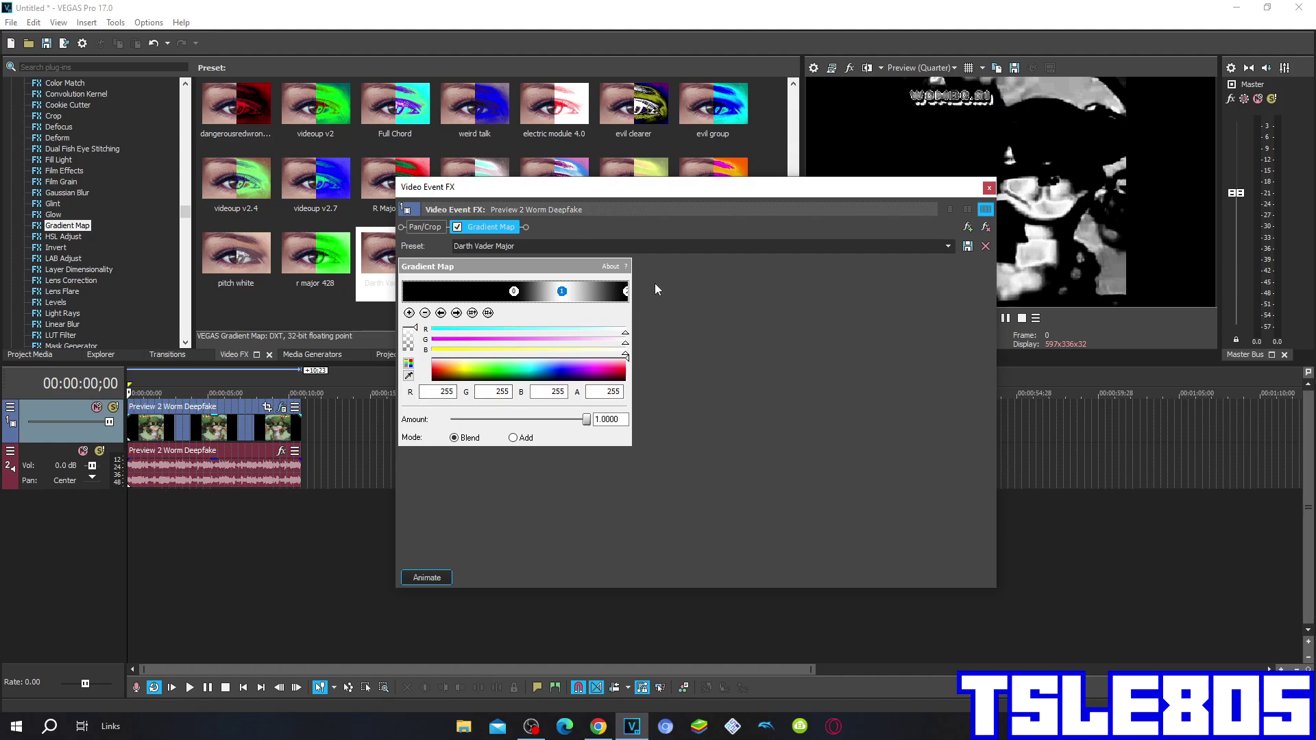
{"action": "left_click", "coordinate": [626, 292]}
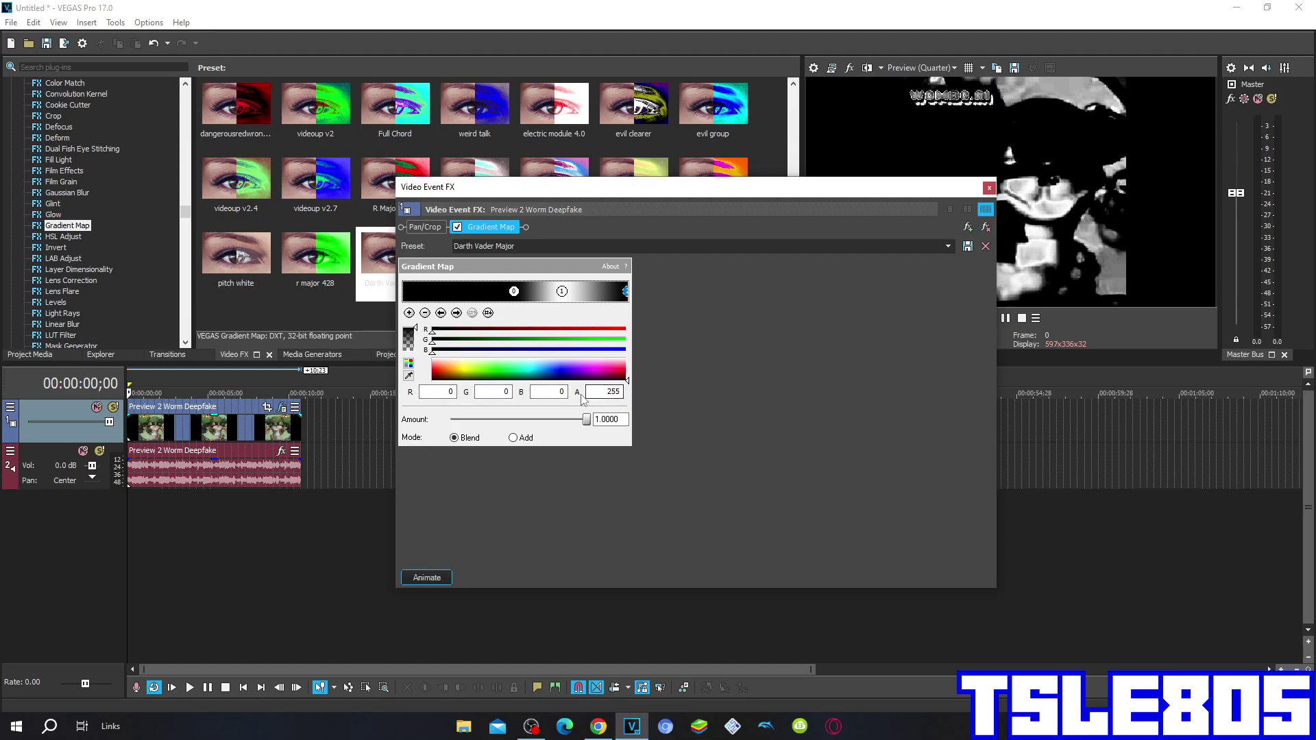
{"action": "left_click", "coordinate": [989, 187]}
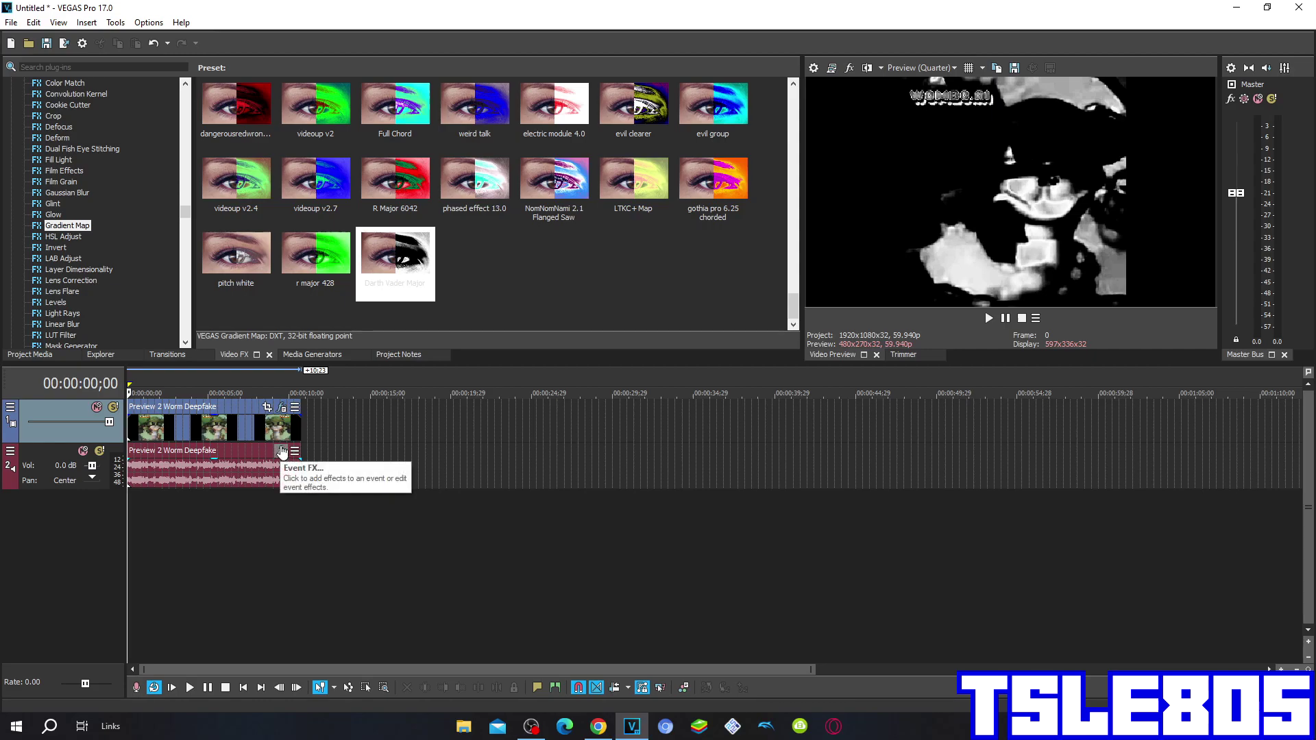
- Add the IL Vocodex plug-in to the worm clip's audio event
{"action": "left_click", "coordinate": [282, 451]}
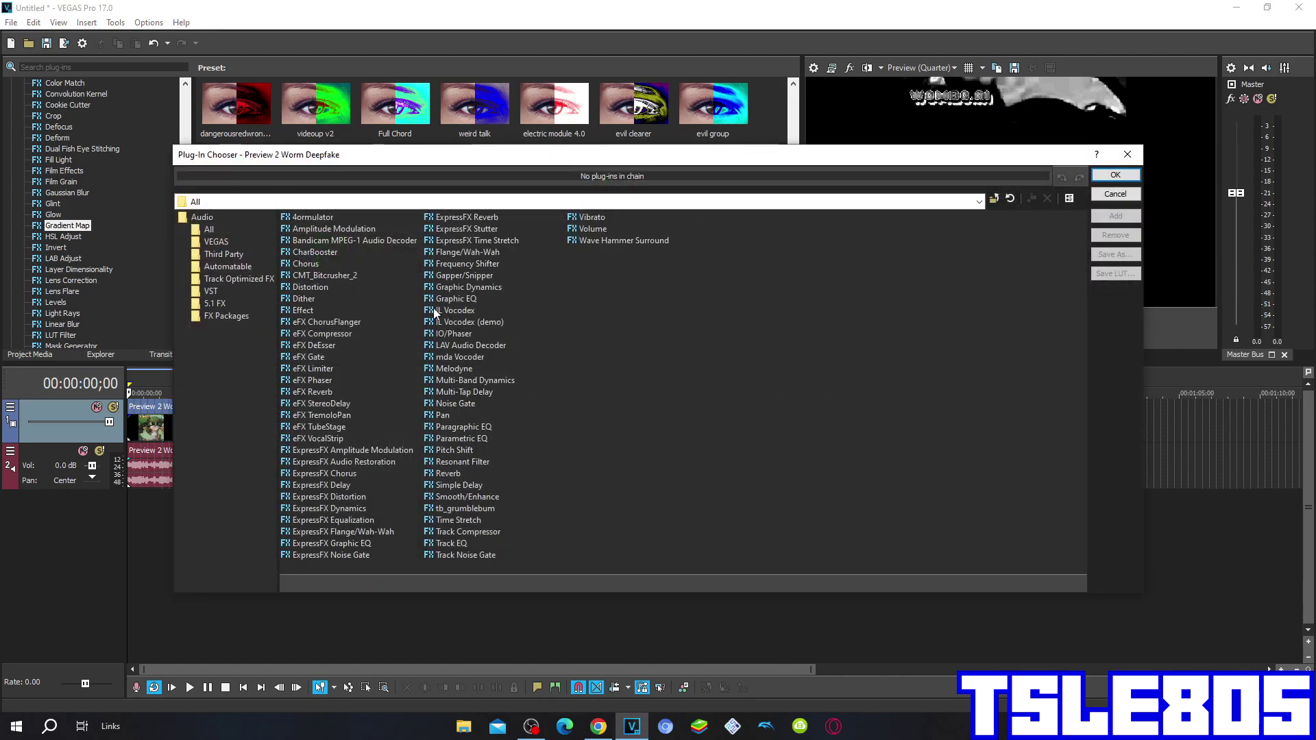
{"action": "left_click", "coordinate": [434, 312]}
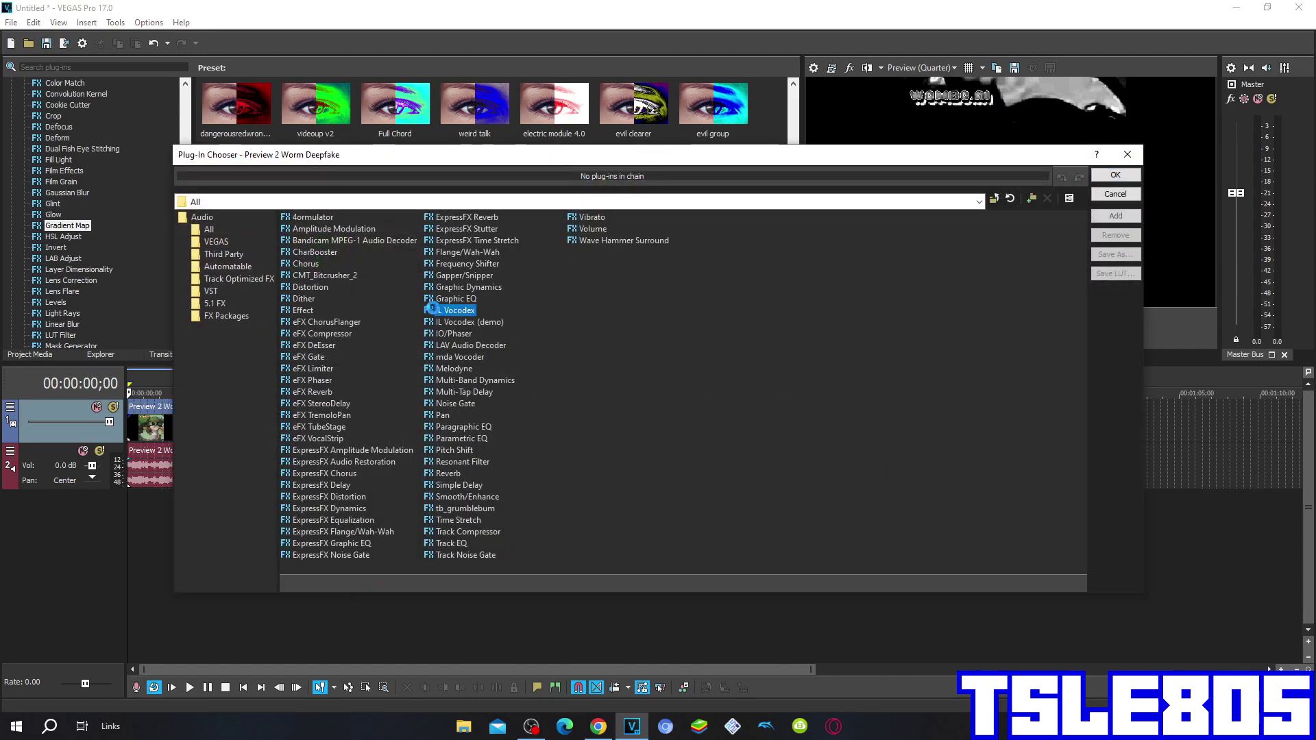
{"action": "left_click", "coordinate": [1116, 216]}
{"action": "left_click", "coordinate": [1116, 175]}
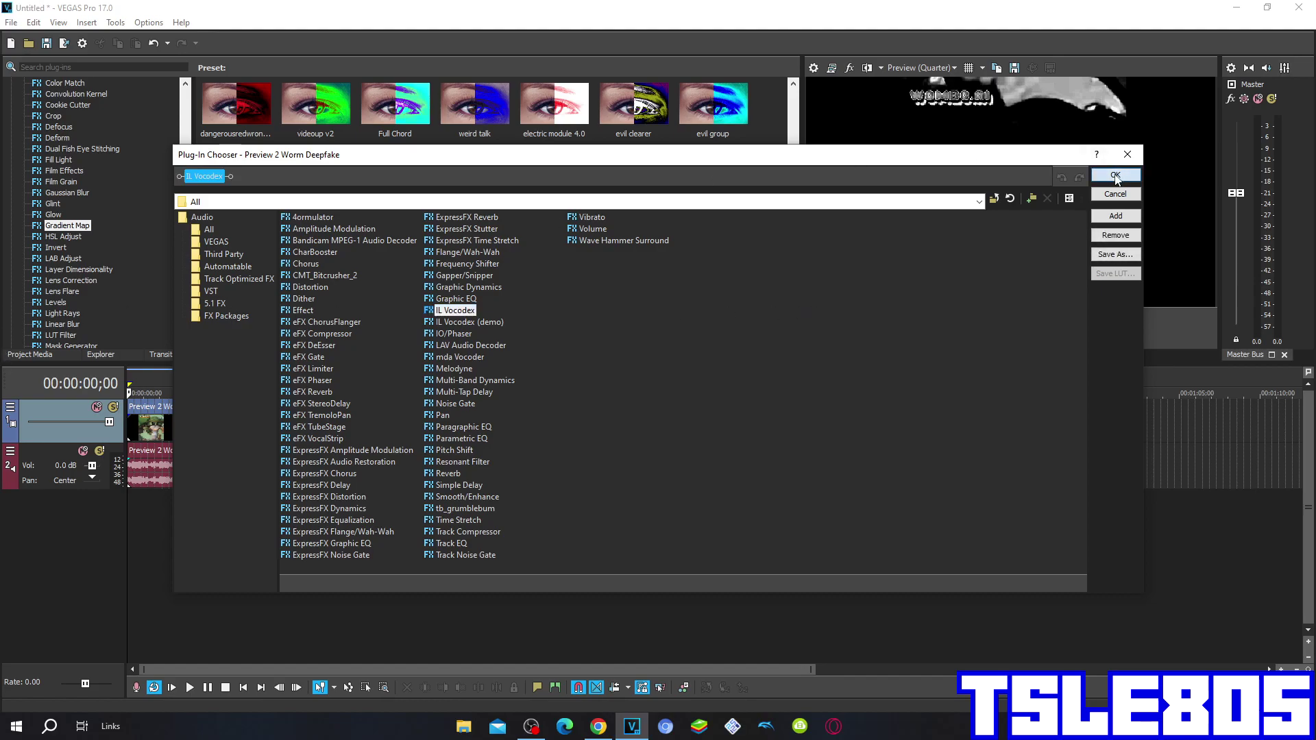
- Load the darth vader major.fxp preset file into the vocoder
{"action": "left_click", "coordinate": [777, 213]}
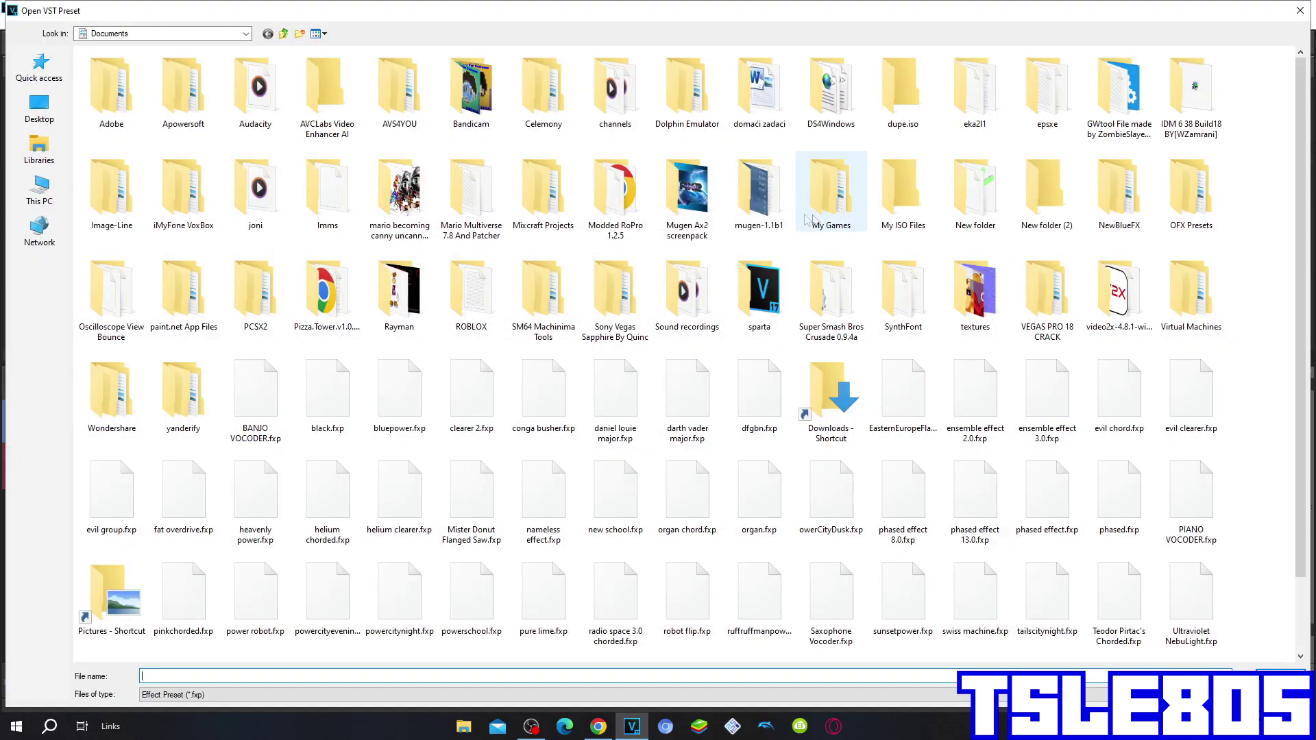
{"action": "type", "text": "da"}
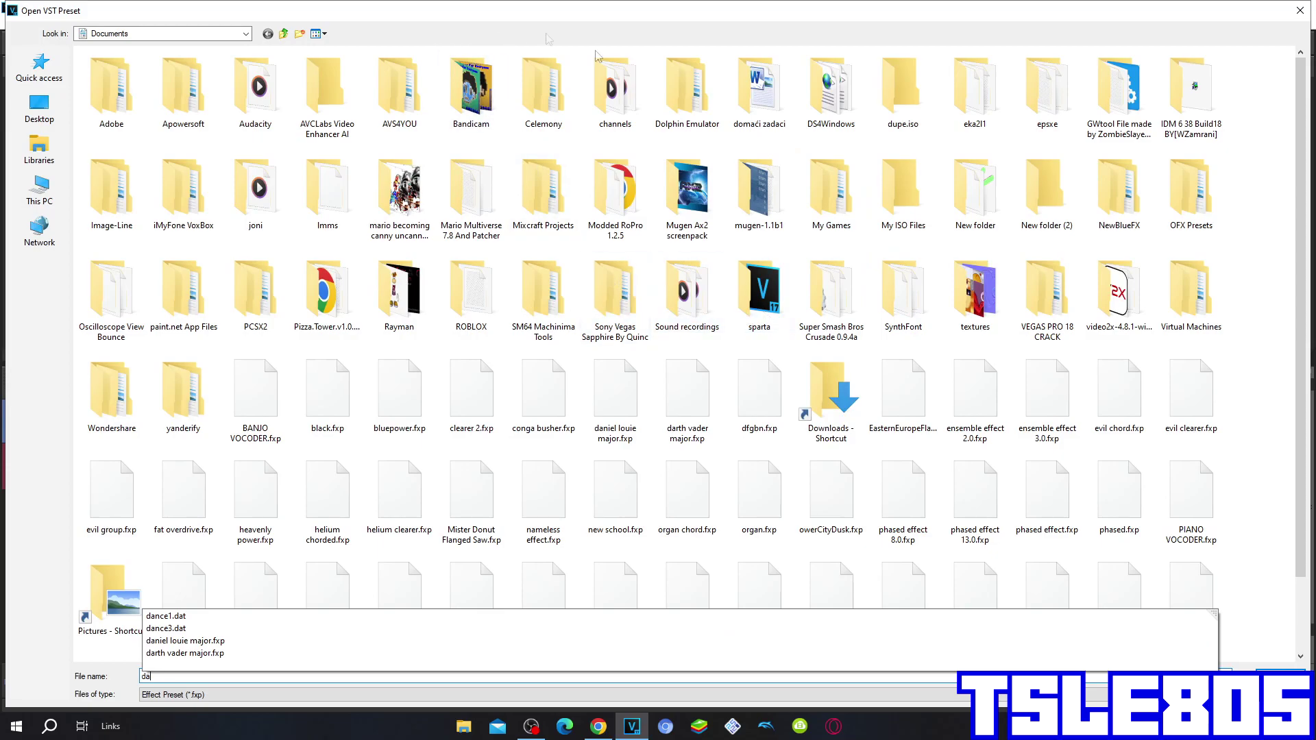
{"action": "left_click", "coordinate": [401, 660]}
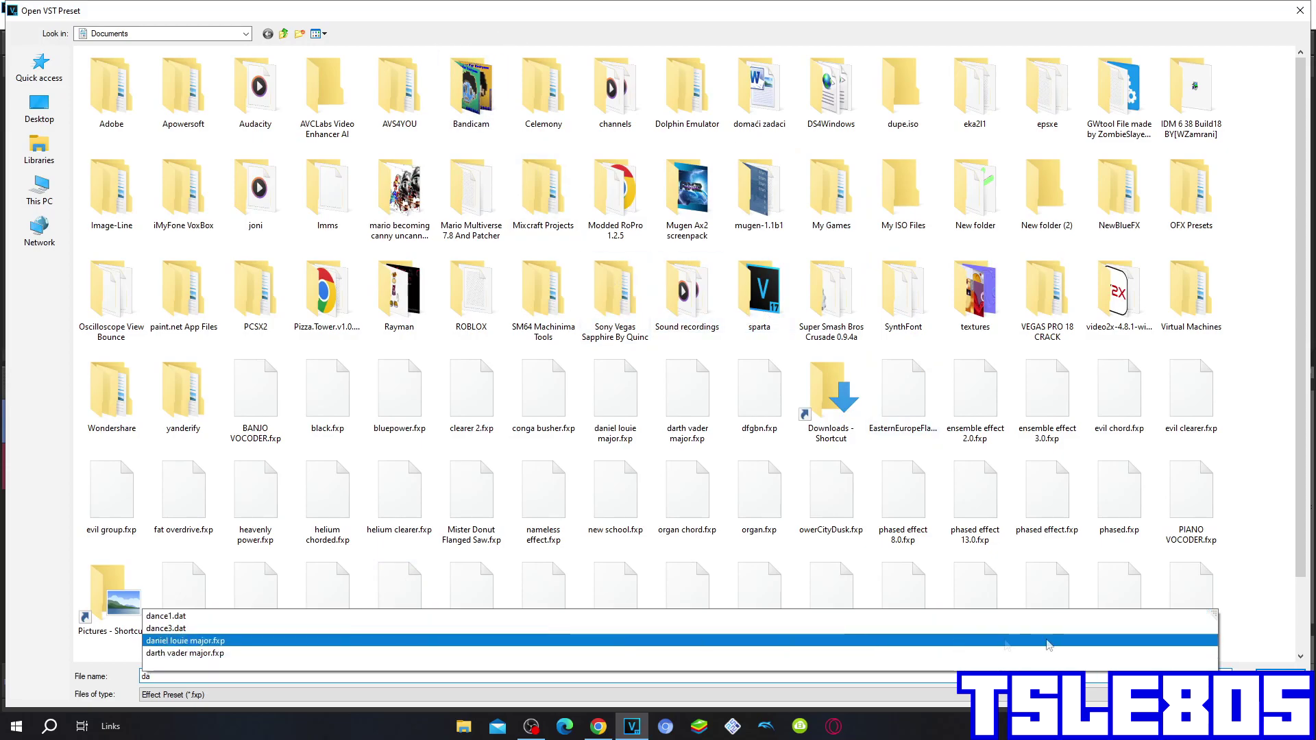
{"action": "left_click", "coordinate": [1281, 676]}
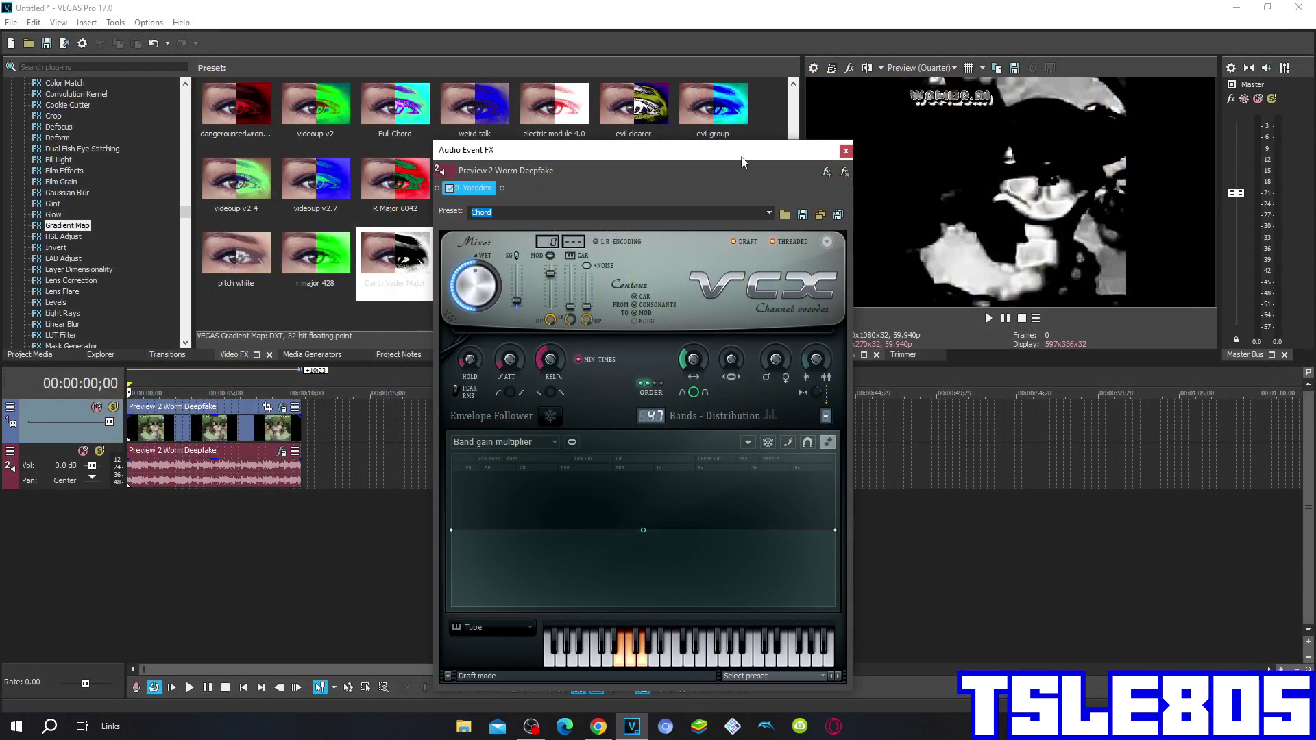
- Move the vocoder window up, choose the Chord preset and show the carrier waveform list
{"action": "left_click_drag", "start_coordinate": [742, 162], "coordinate": [746, 71]}
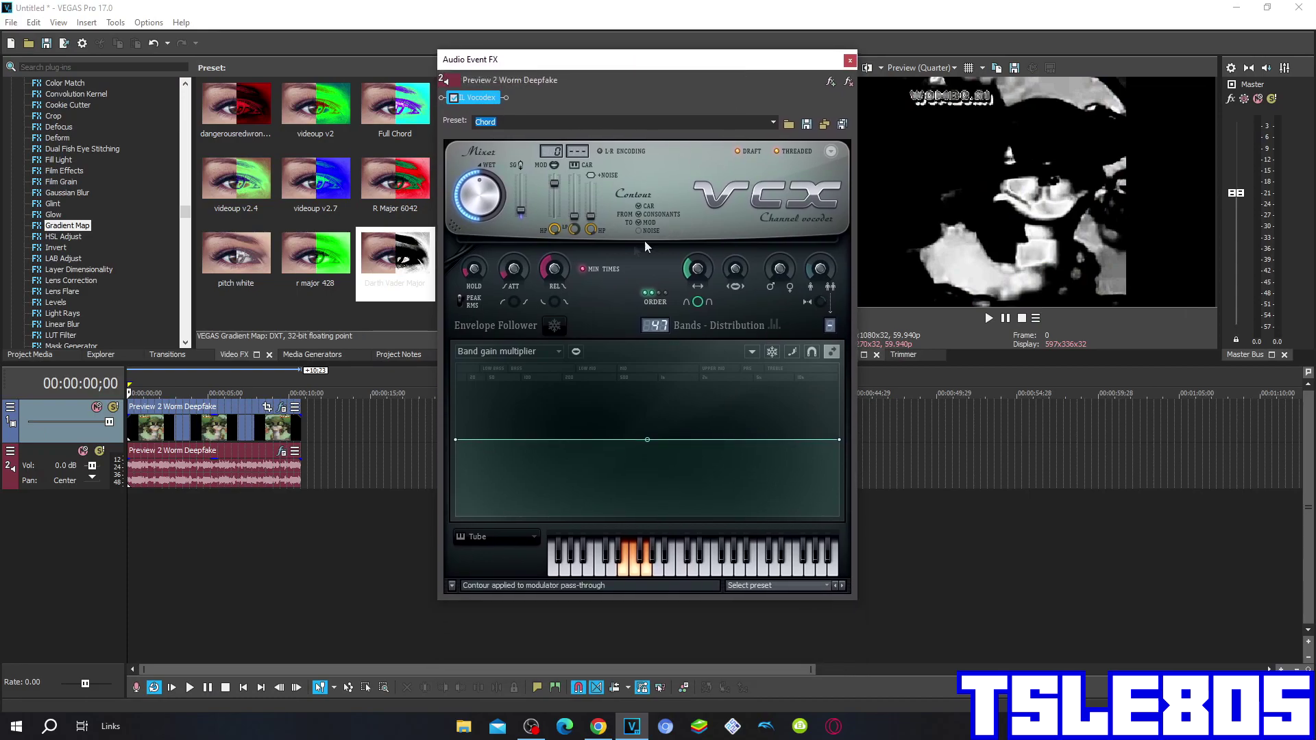
{"action": "left_click", "coordinate": [757, 586]}
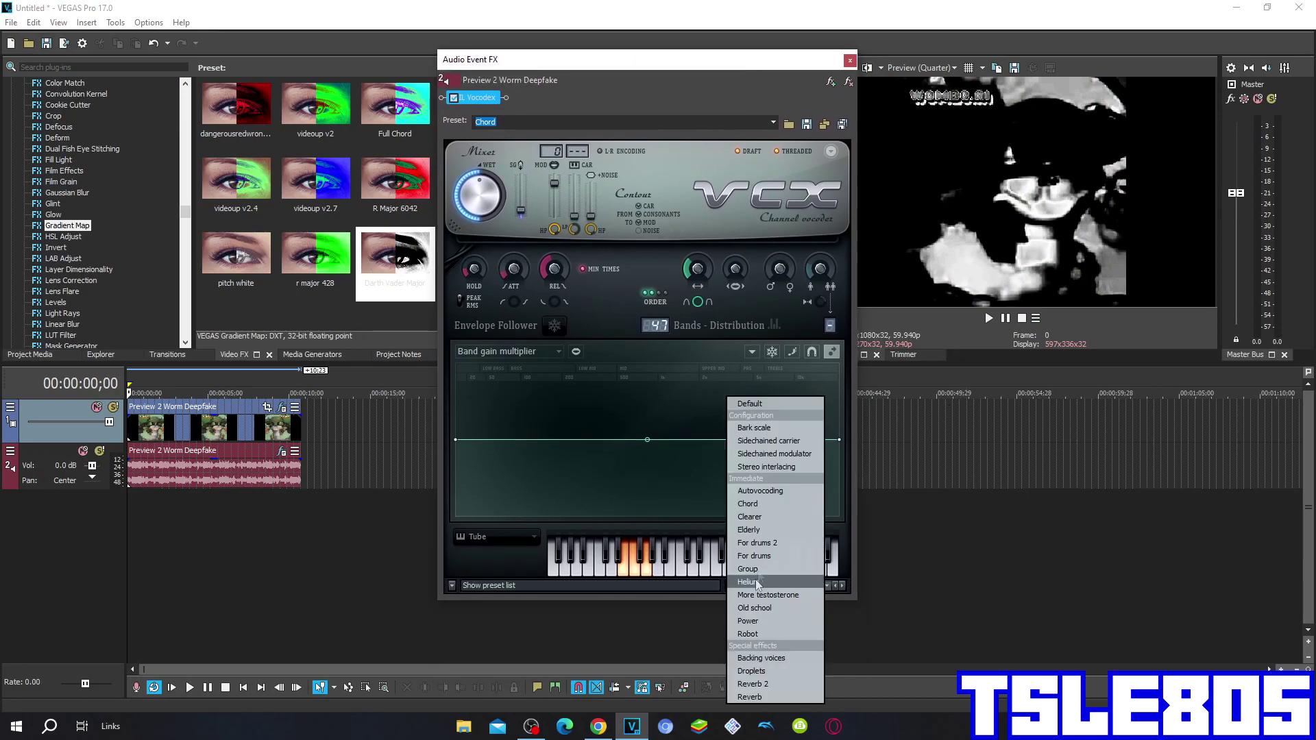
{"action": "left_click", "coordinate": [768, 503]}
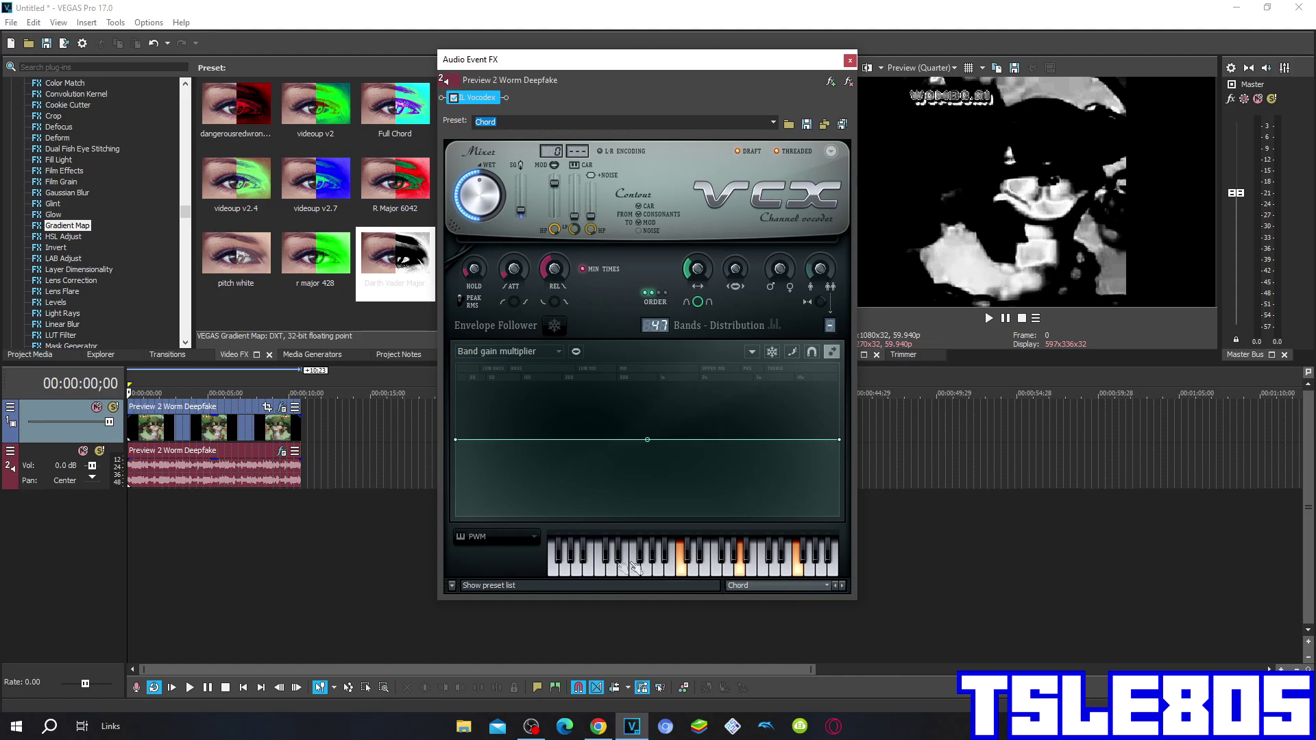
{"action": "left_click", "coordinate": [519, 536]}
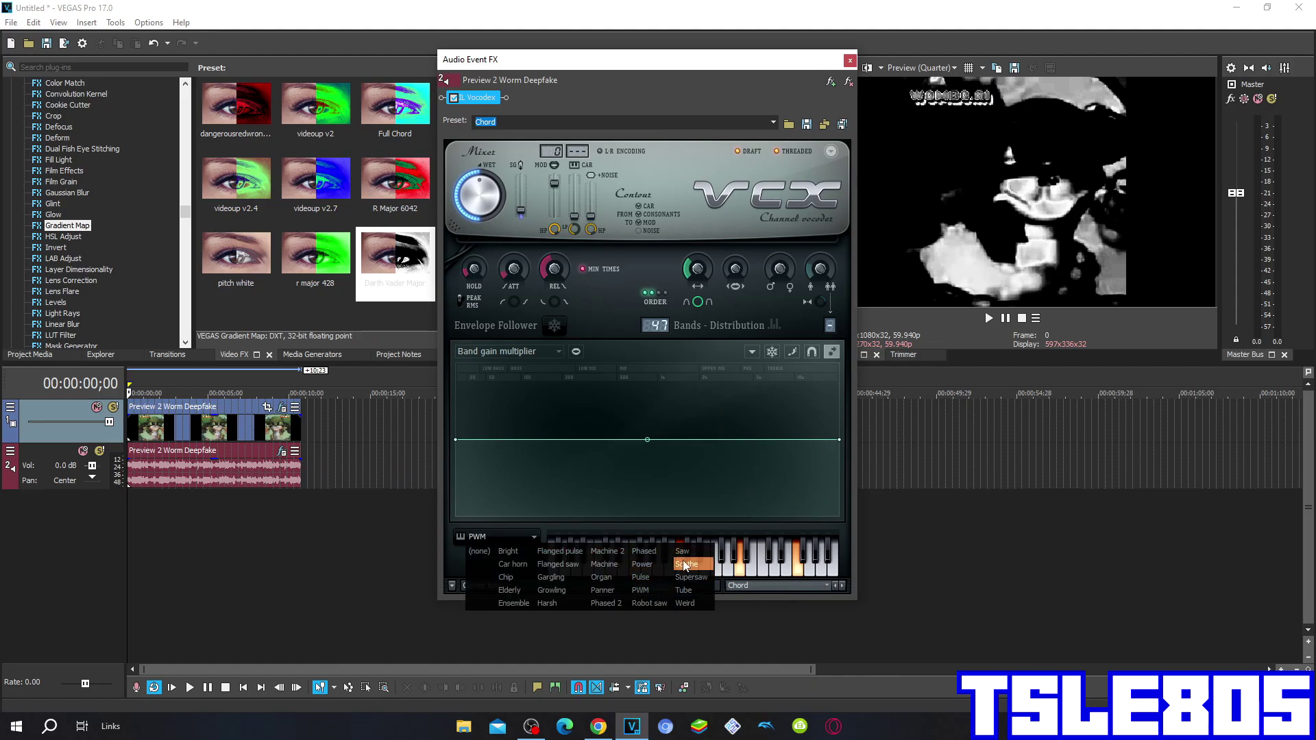
- Reload darth vader major.fxp into the vocoder and close the waveform list
{"action": "left_click", "coordinate": [789, 124]}
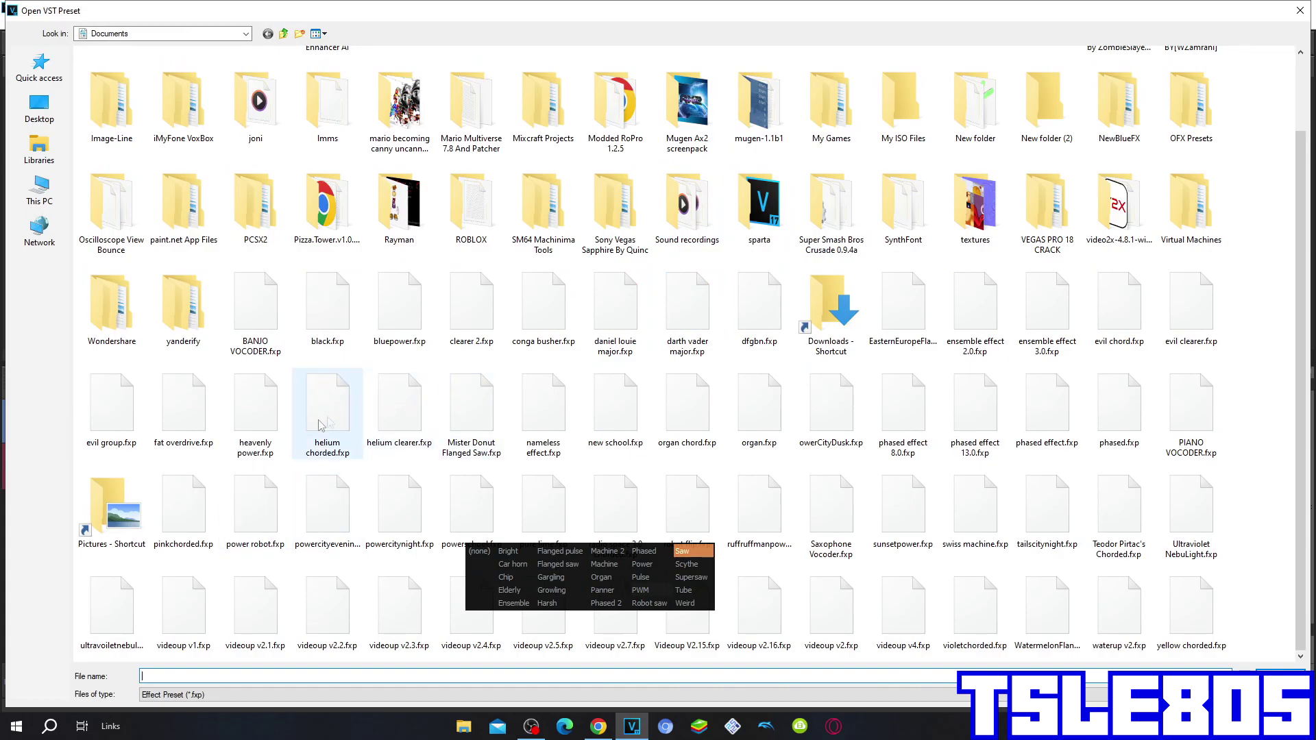
{"action": "type", "text": "da"}
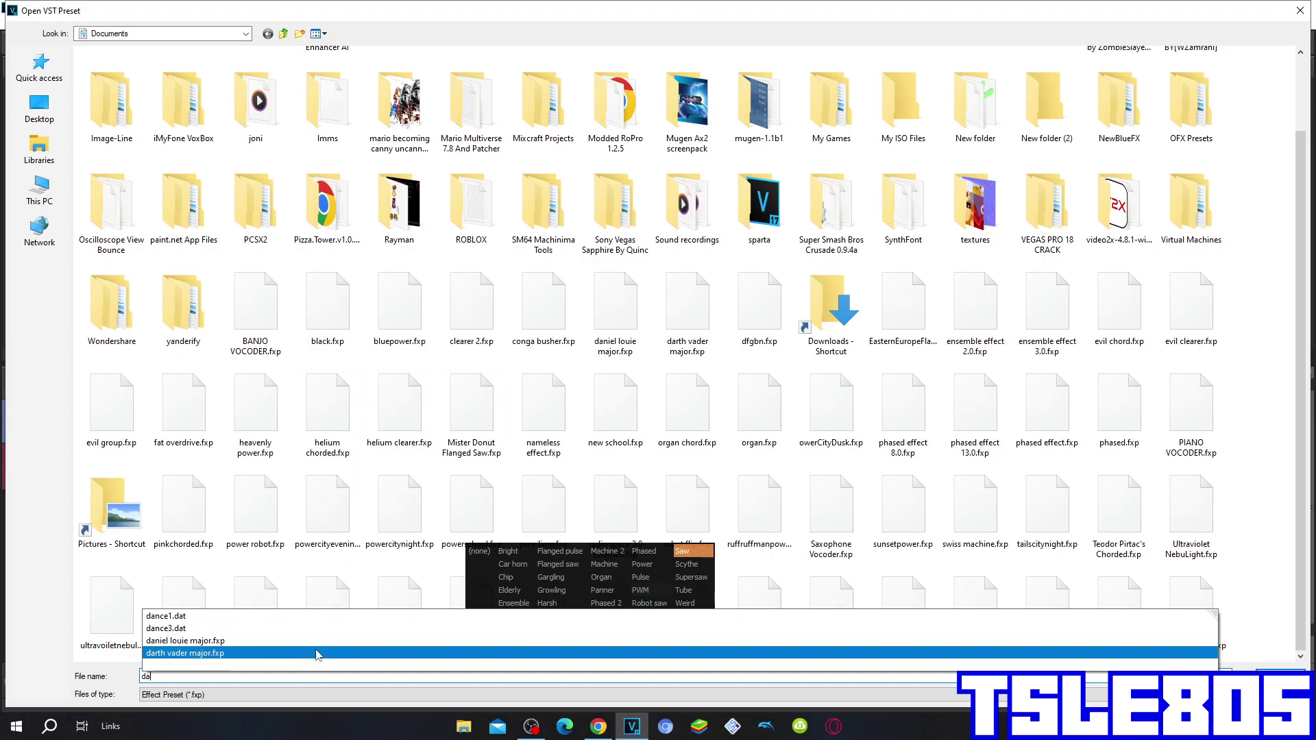
{"action": "left_click", "coordinate": [1170, 653]}
{"action": "key", "text": "Return"}
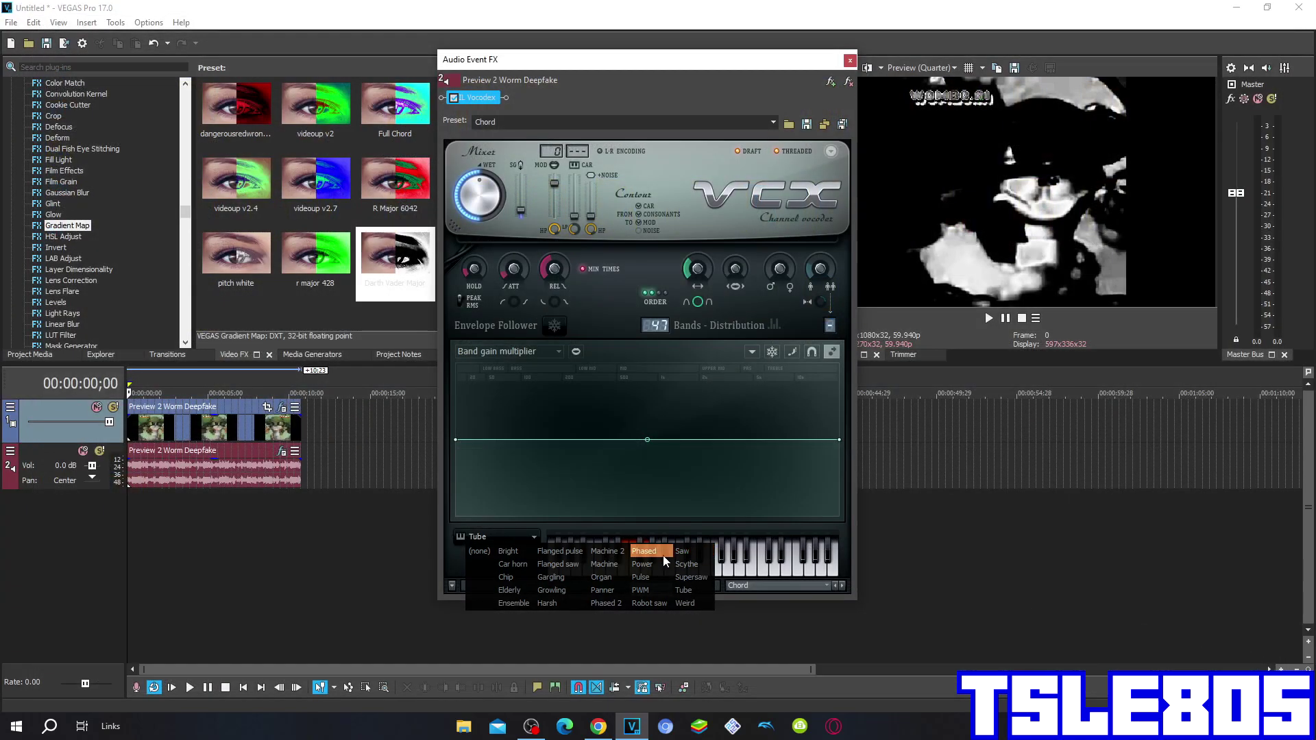
{"action": "left_click", "coordinate": [519, 533]}
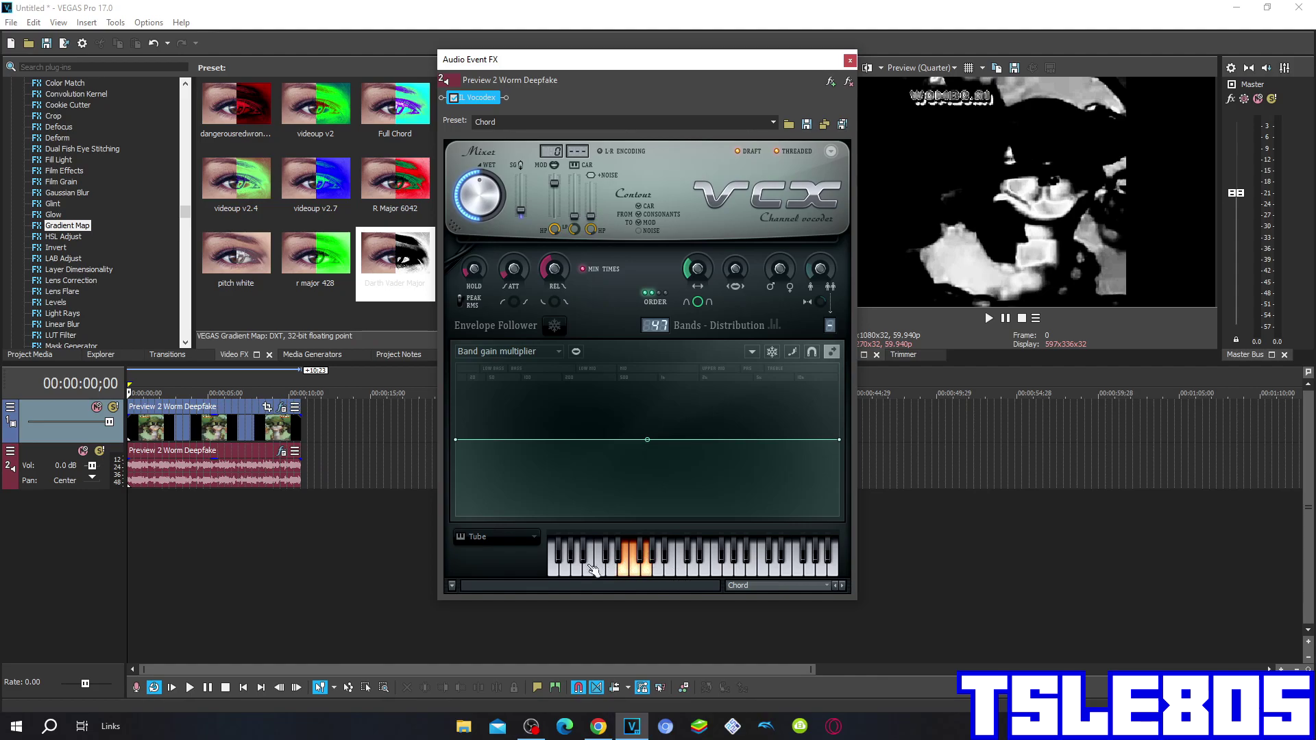
- Close the Audio Event FX window, leaving both effects on the clip
{"action": "left_click", "coordinate": [850, 60]}
{"action": "left_click", "coordinate": [281, 451]}
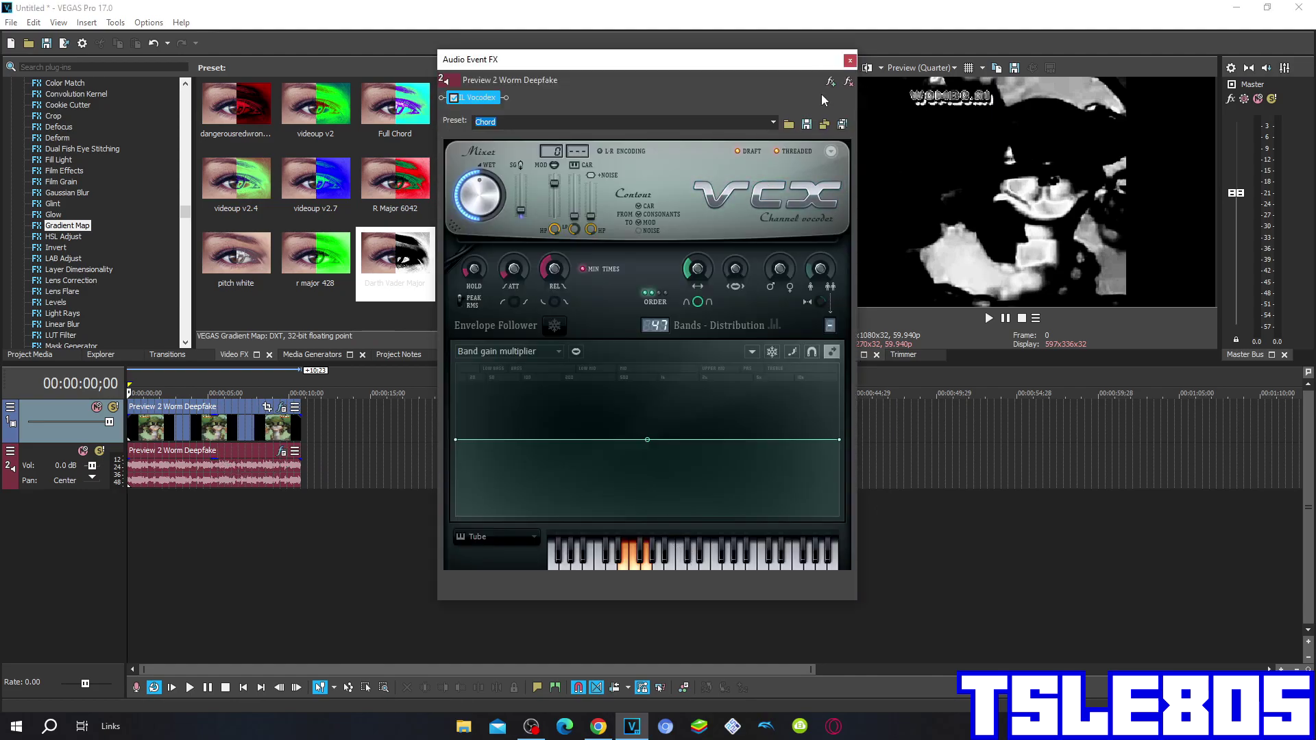
{"action": "left_click", "coordinate": [850, 59]}
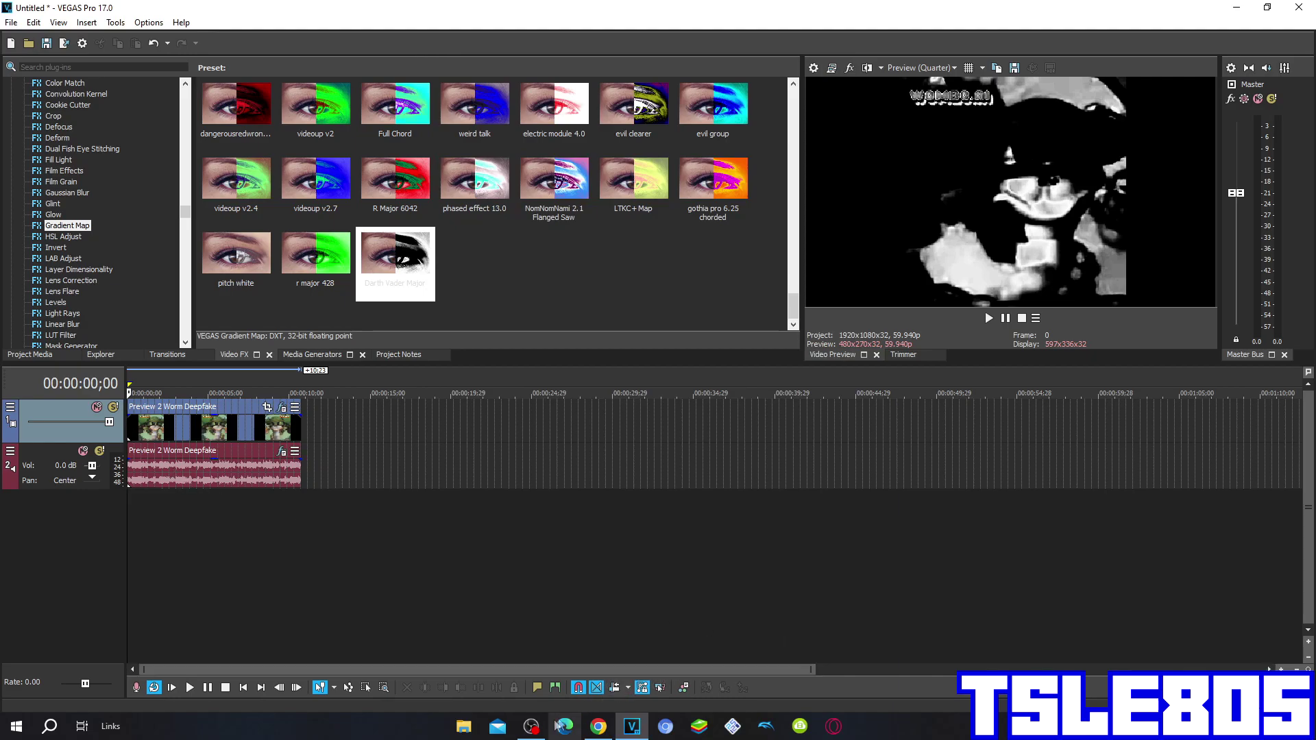
- Play and pause the effected clip preview, then restore OBS with Mic/Aux at 0 dB
{"action": "left_click", "coordinate": [531, 726]}
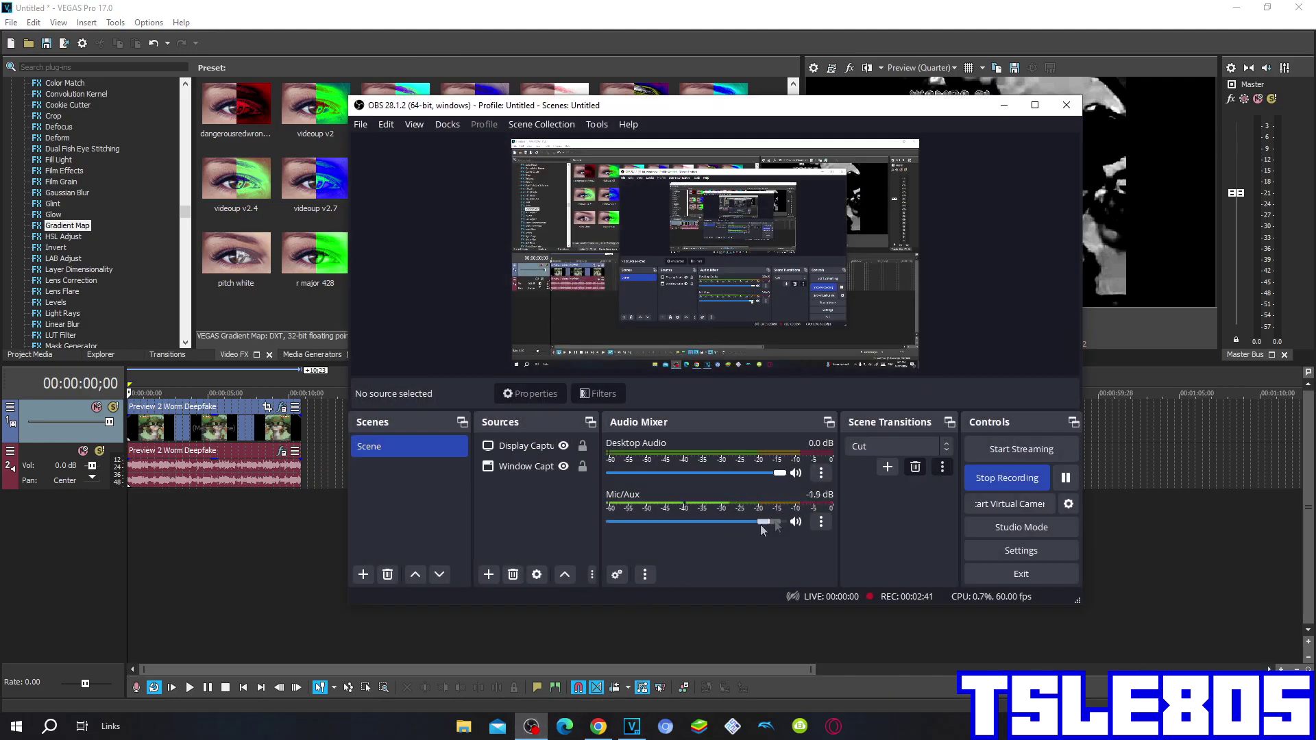
{"action": "left_click", "coordinate": [1005, 105]}
{"action": "left_click", "coordinate": [989, 318]}
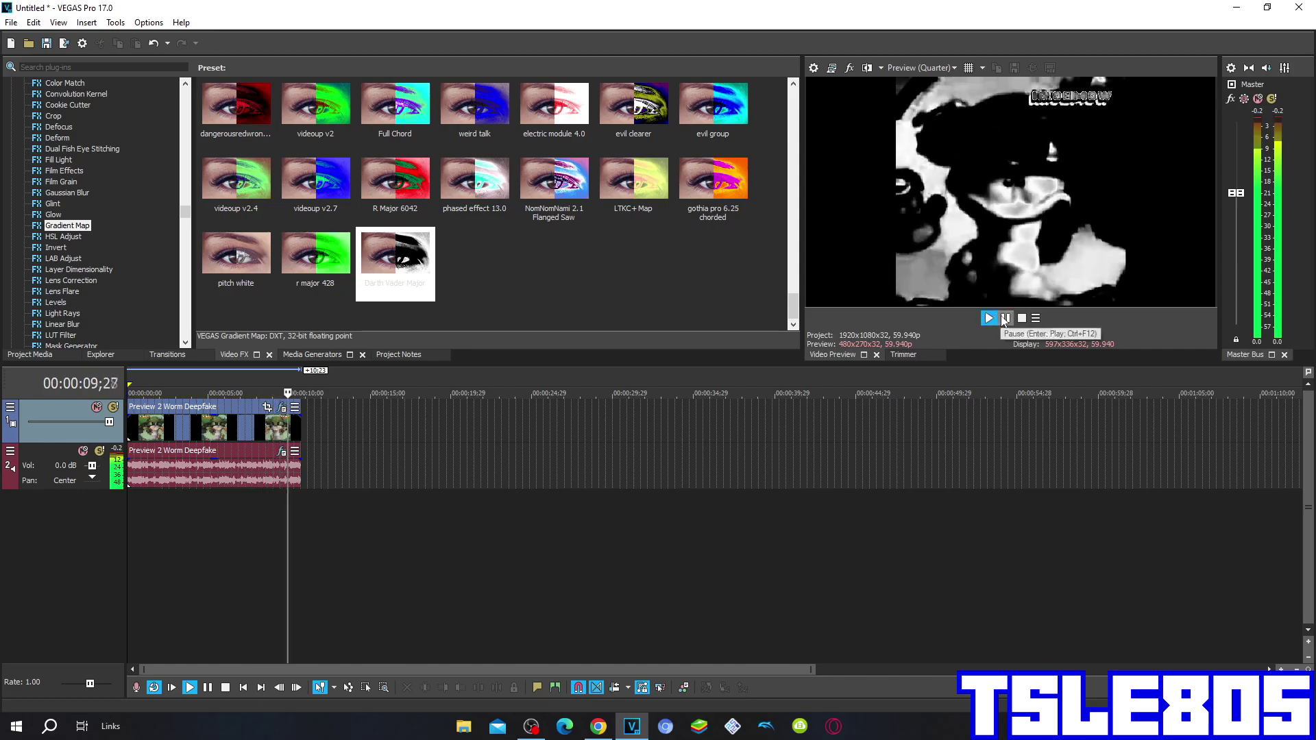
{"action": "left_click", "coordinate": [1006, 318]}
{"action": "left_click", "coordinate": [532, 725]}
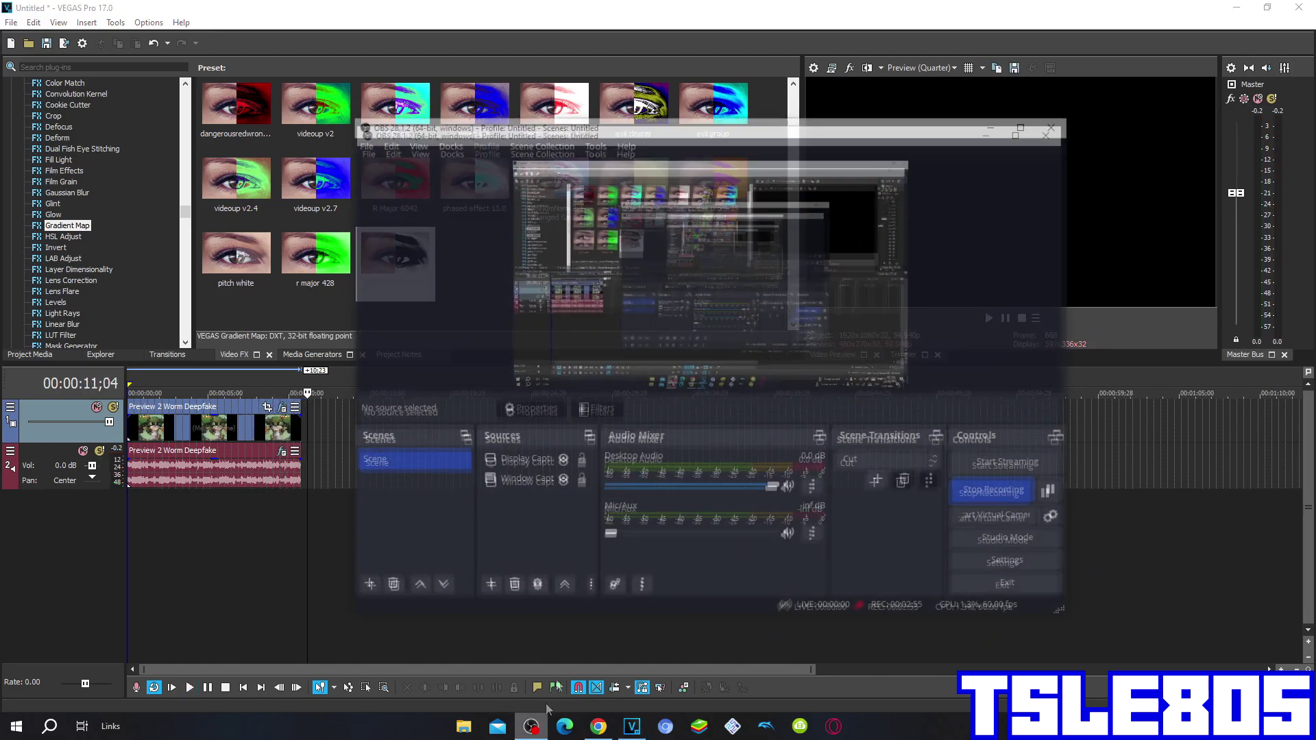
{"action": "left_click_drag", "start_coordinate": [619, 525], "coordinate": [886, 521]}
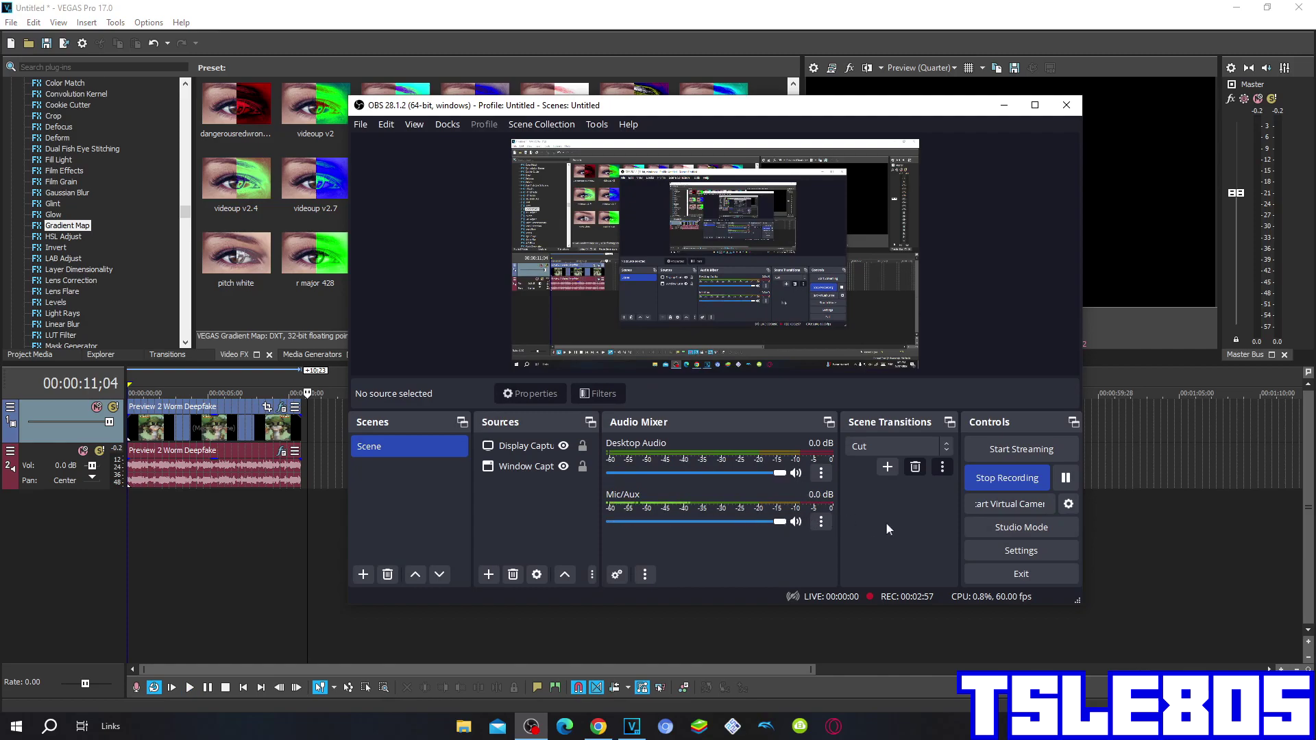